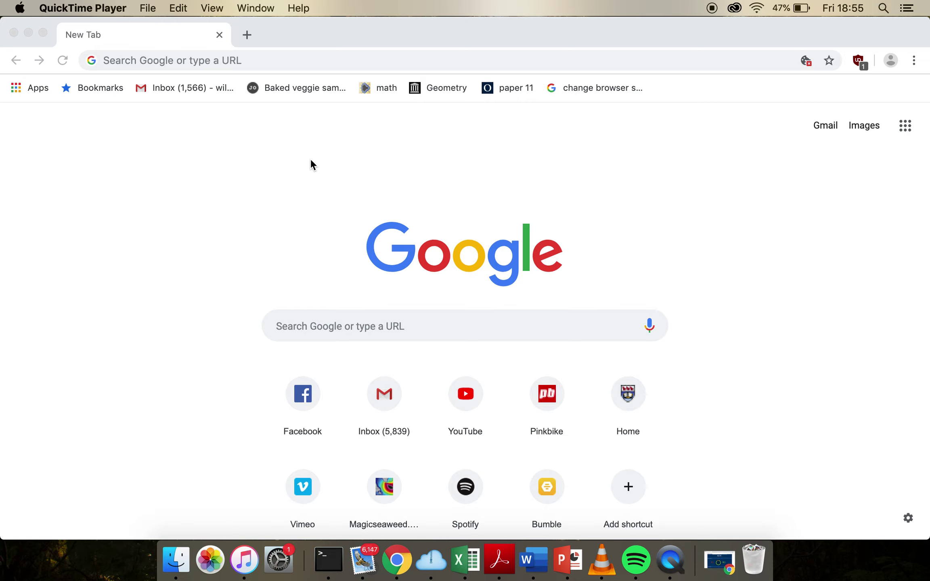
# Step: Bring Chrome forward on its blank New Tab page
pyautogui.click(250, 63)
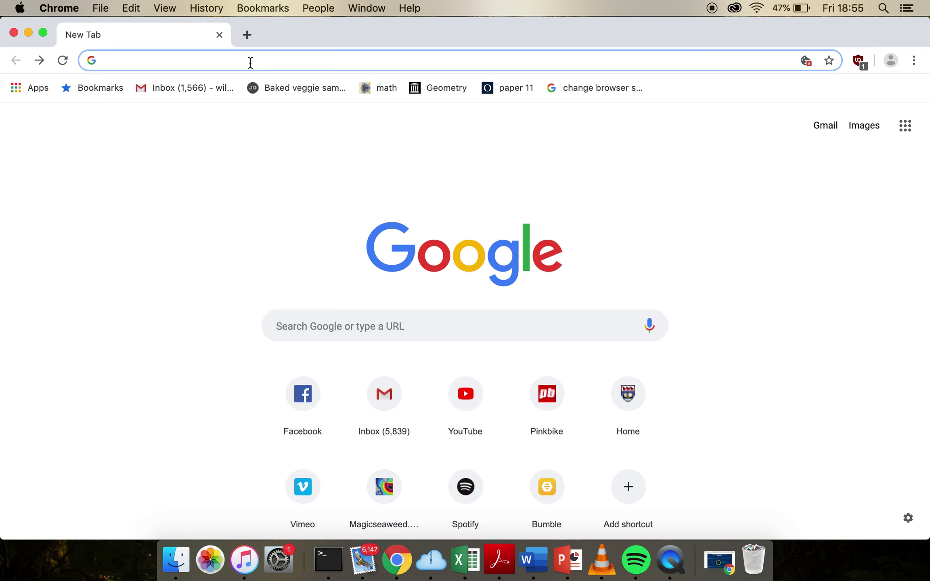
# Step: Search Google for 'imaps bc'
pyautogui.write('im')
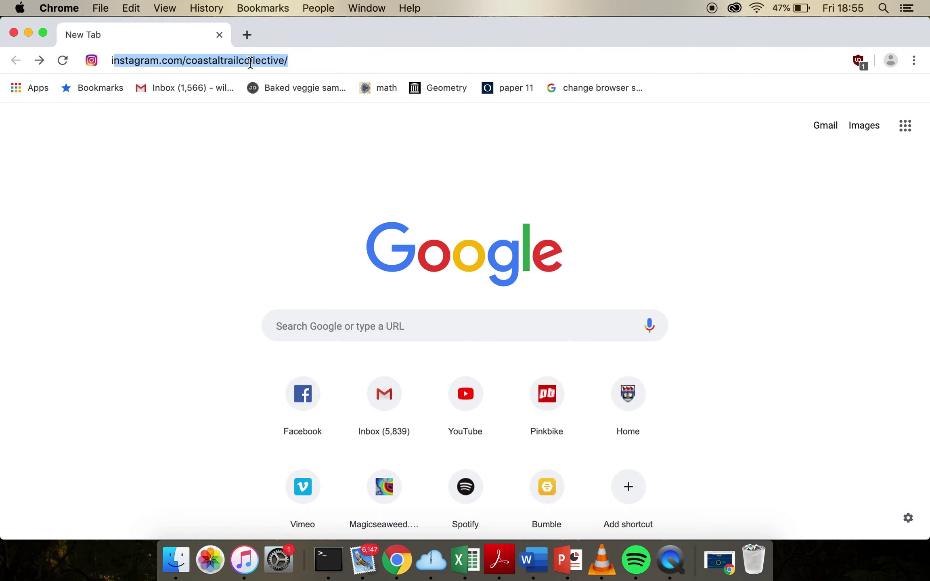
pyautogui.write('aps bc')
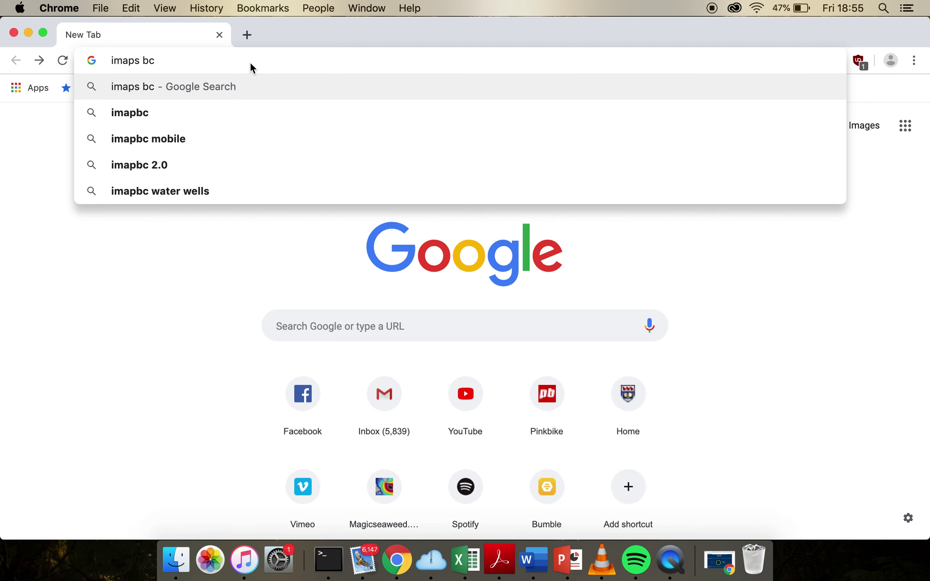
pyautogui.press('Return')
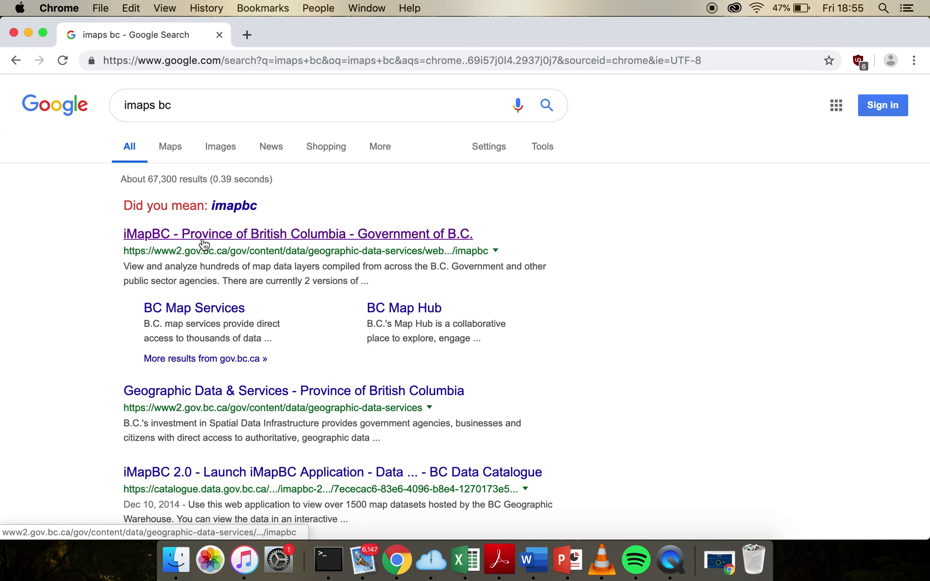
# Step: Open the iMapBC Government of B.C. result to reach the map viewer
pyautogui.click(327, 238)
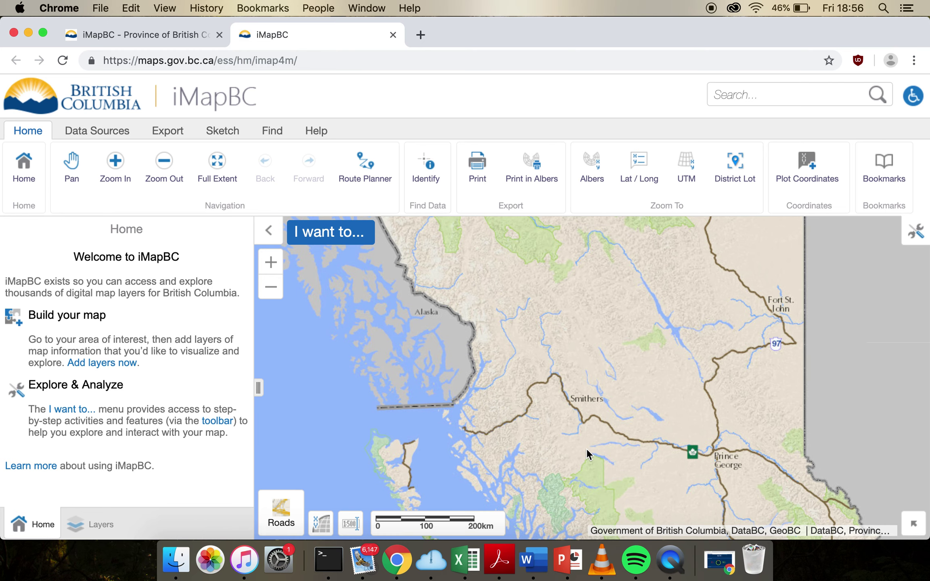
# Step: Pan and zoom the map onto southern Vancouver Island around Victoria, then collapse the toolbar
pyautogui.moveTo(587, 467); pyautogui.dragTo(529, 318)
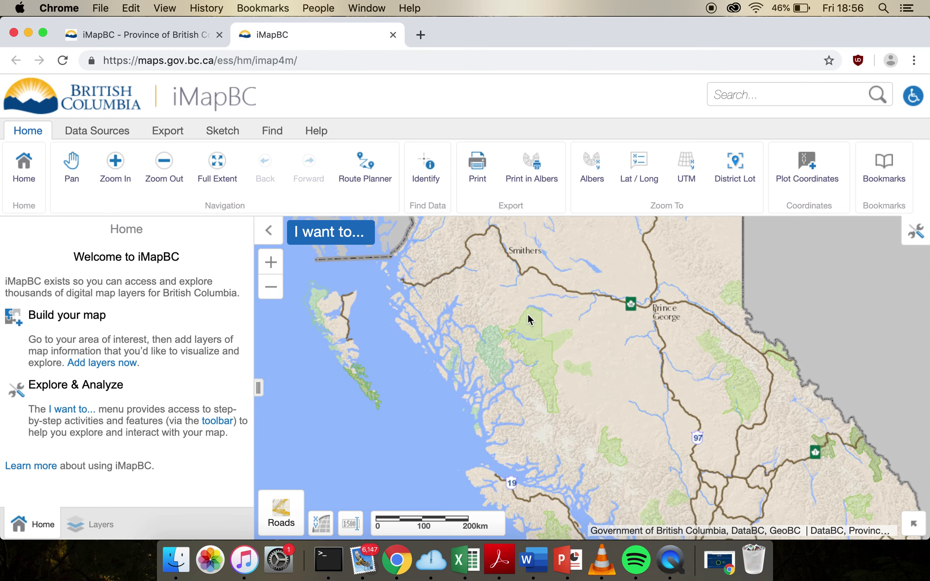
pyautogui.moveTo(604, 459); pyautogui.dragTo(516, 312)
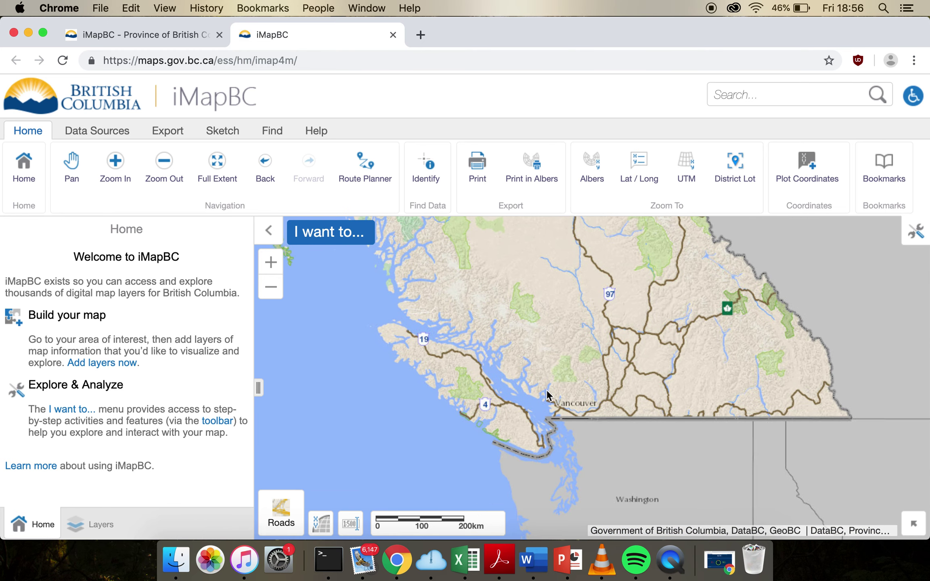
pyautogui.scroll(2, 546, 395)
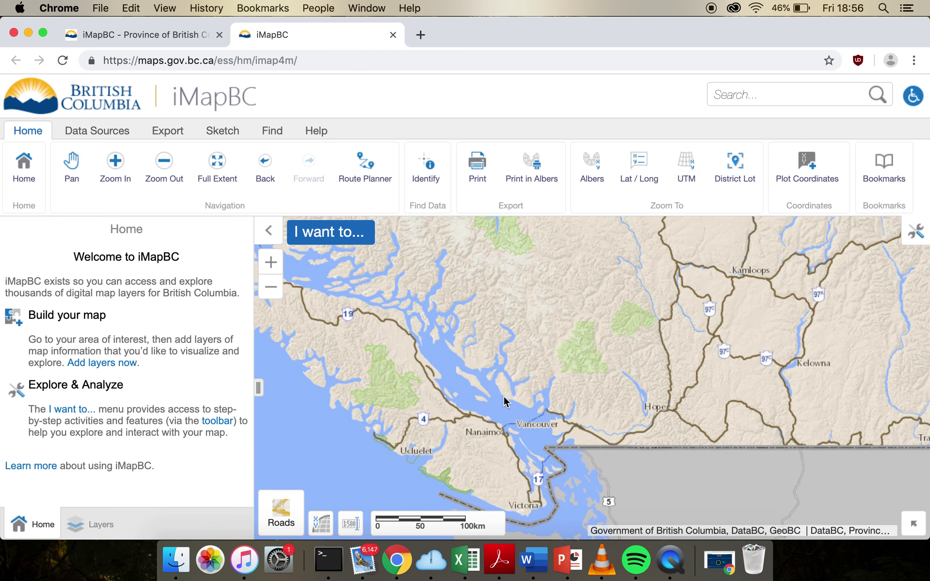
pyautogui.moveTo(504, 400); pyautogui.dragTo(506, 336)
pyautogui.scroll(2, 455, 329)
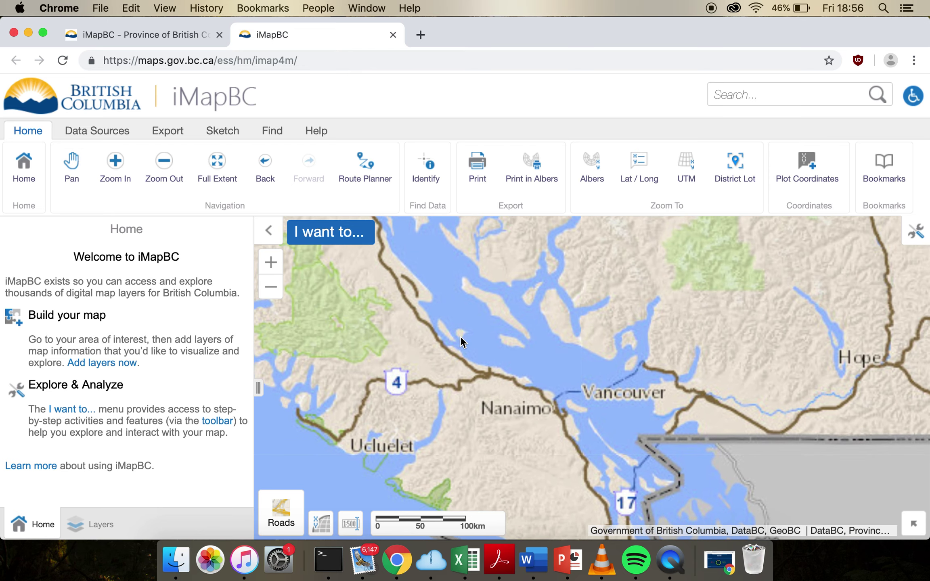
pyautogui.tripleClick(487, 495)
pyautogui.moveTo(505, 455); pyautogui.dragTo(508, 334)
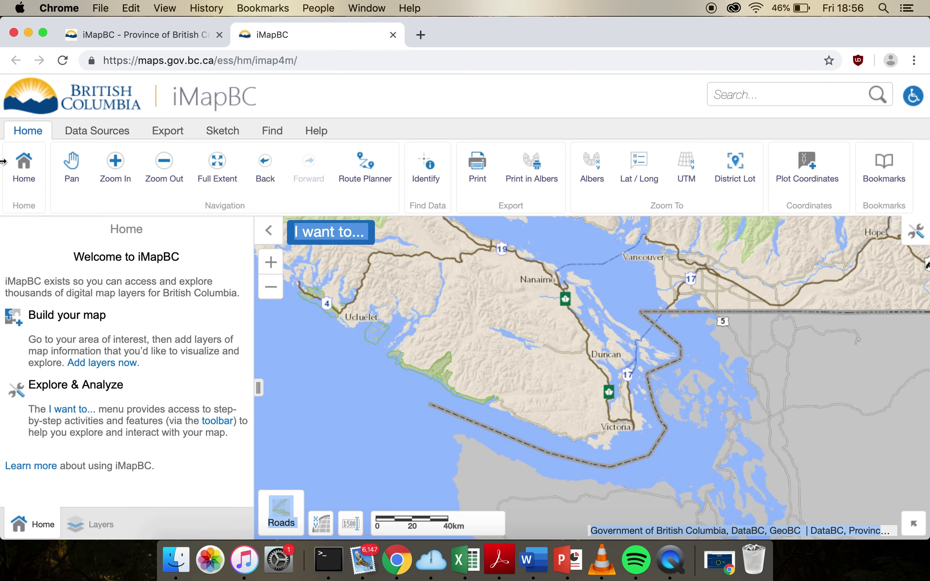
pyautogui.click(922, 235)
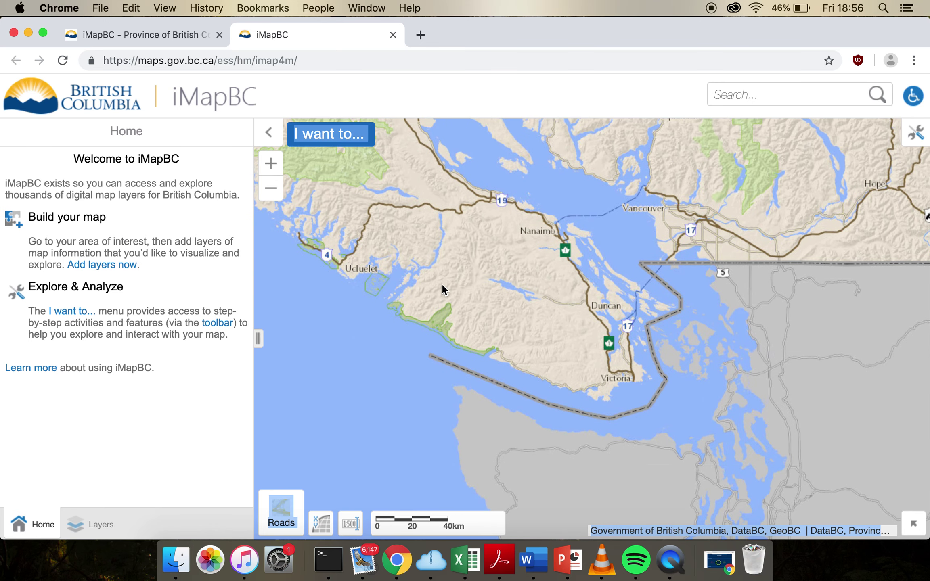
# Step: Zoom in on Walbran Creek beside Carmanah Walbran Park and start adding layers
pyautogui.moveTo(442, 284); pyautogui.dragTo(480, 368)
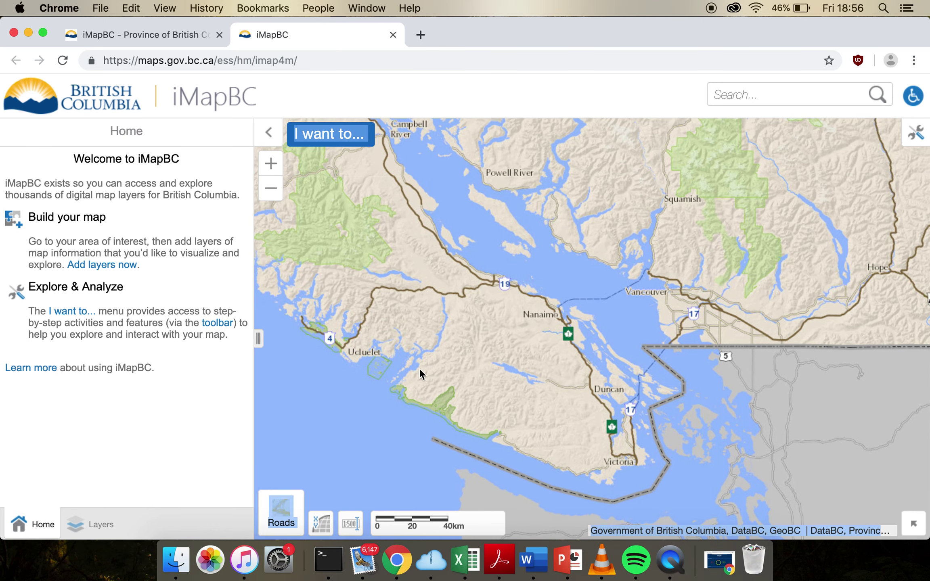
pyautogui.scroll(2, 419, 368)
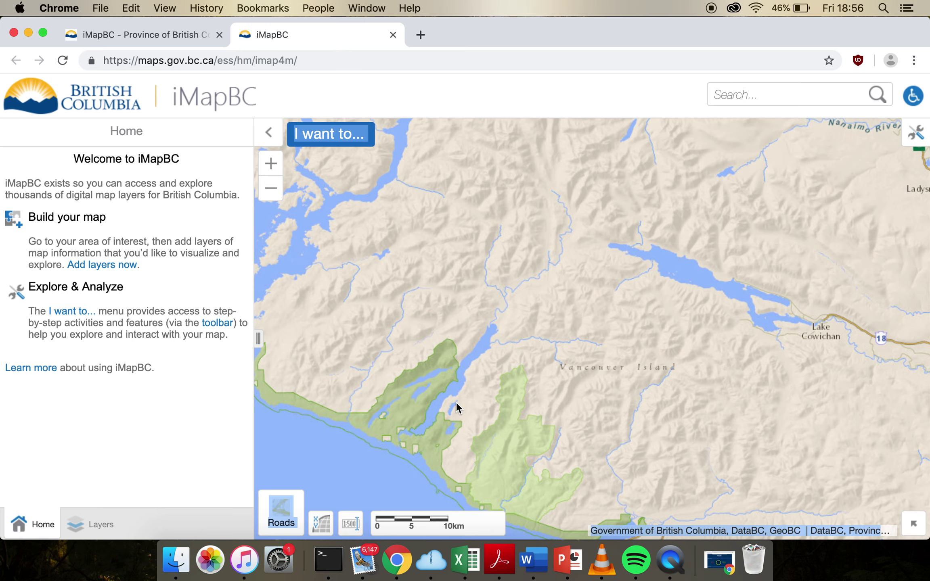
pyautogui.scroll(1, 466, 405)
pyautogui.moveTo(559, 441); pyautogui.dragTo(444, 321)
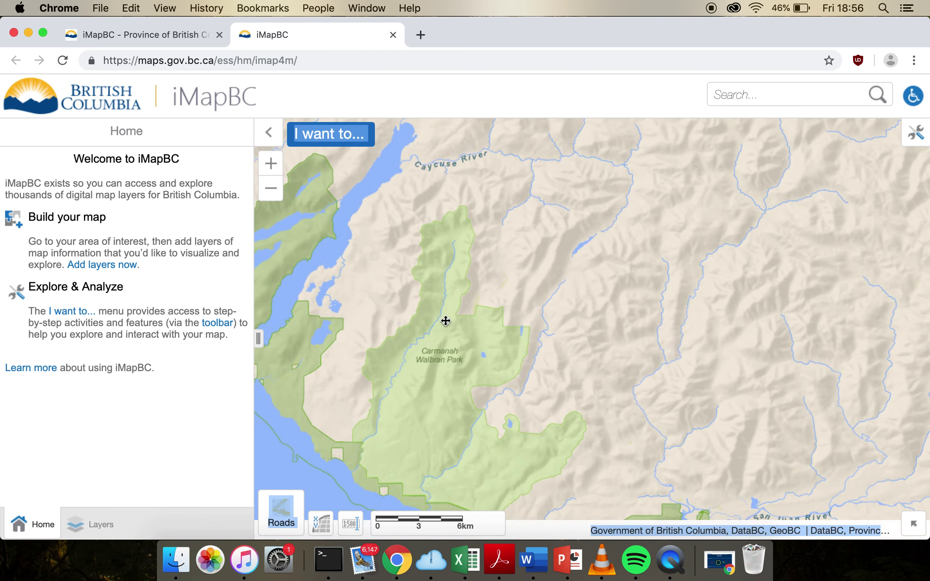
pyautogui.scroll(1, 552, 395)
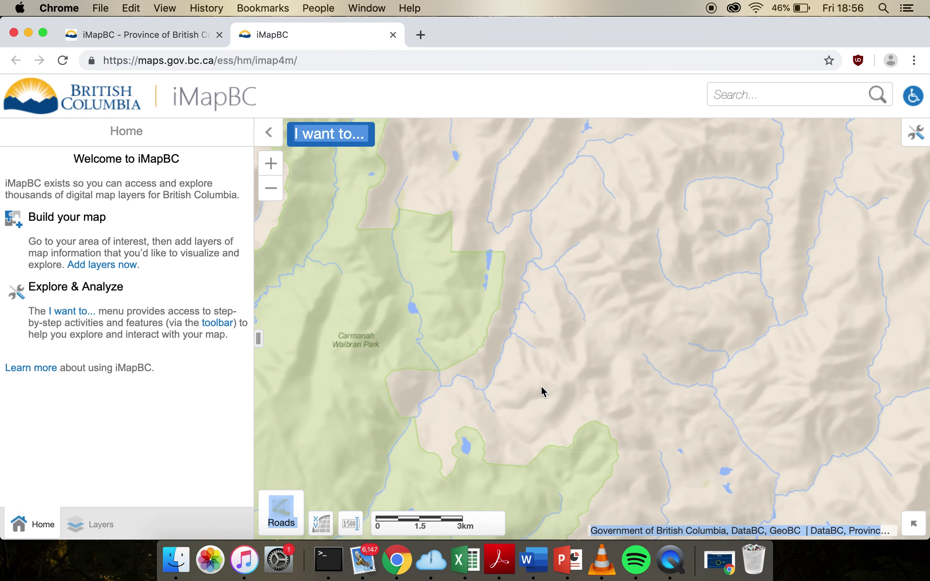
pyautogui.moveTo(540, 386); pyautogui.dragTo(539, 298)
pyautogui.scroll(1, 539, 299)
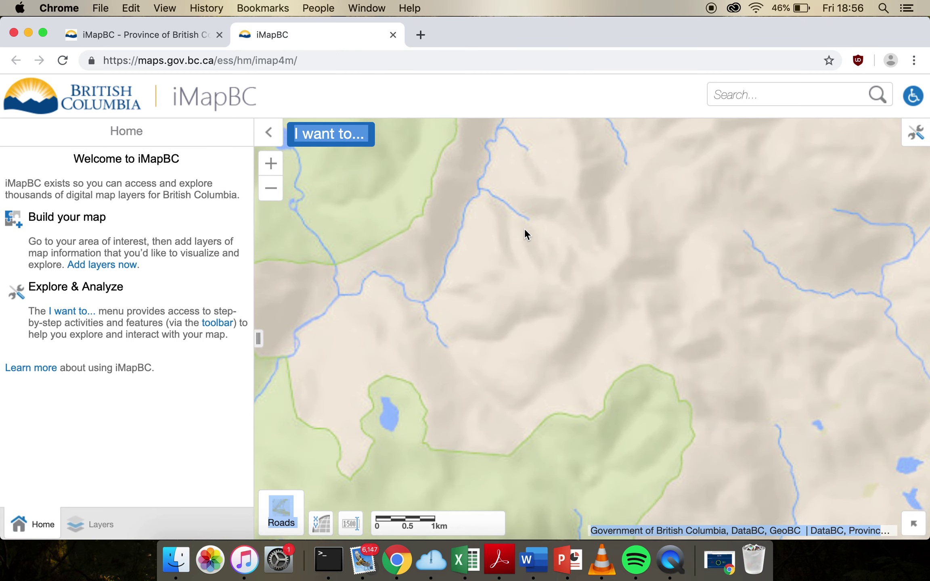
pyautogui.moveTo(525, 234); pyautogui.dragTo(594, 252)
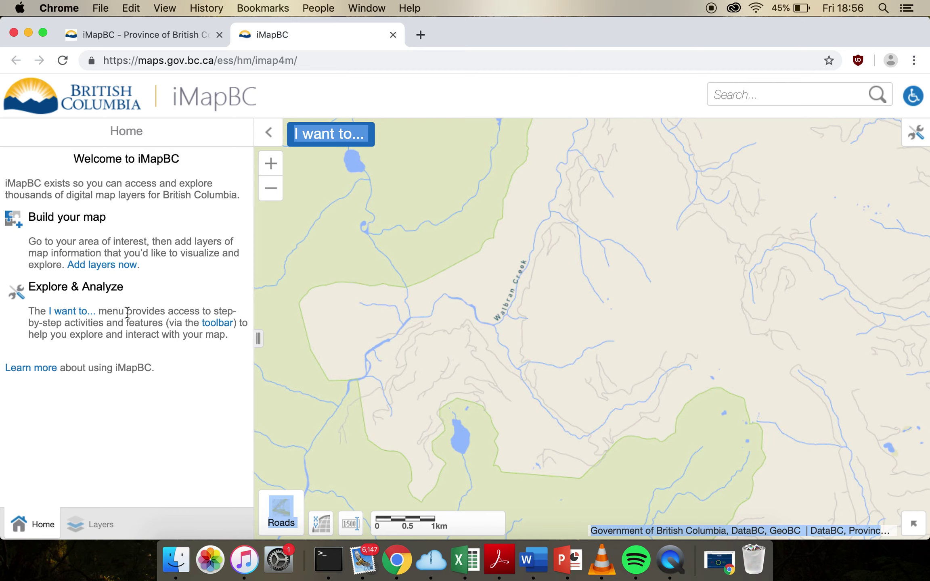
pyautogui.click(98, 267)
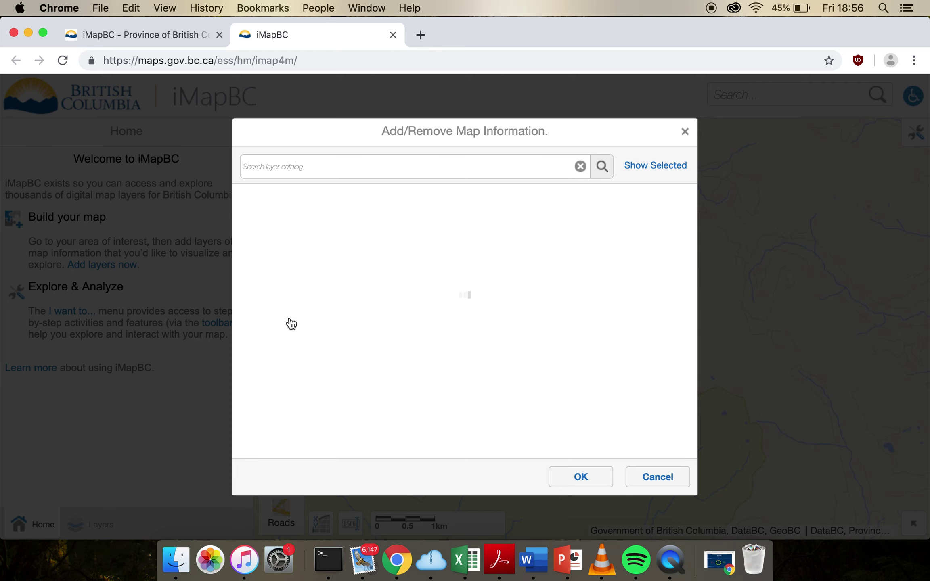
# Step: Turn on the outlined Old Growth Management Areas layer under Land Use Plans
pyautogui.scroll(-3, 324, 347)
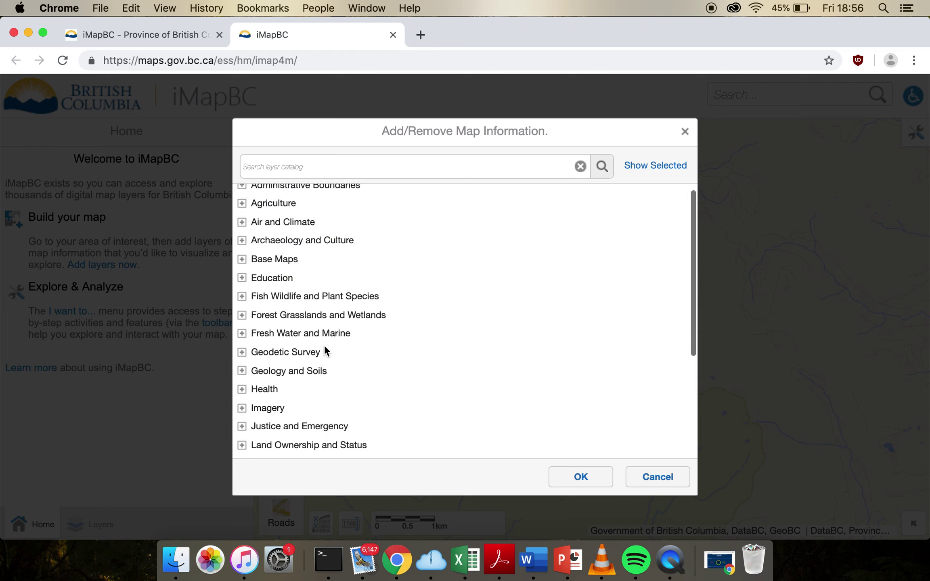
pyautogui.scroll(-3, 324, 347)
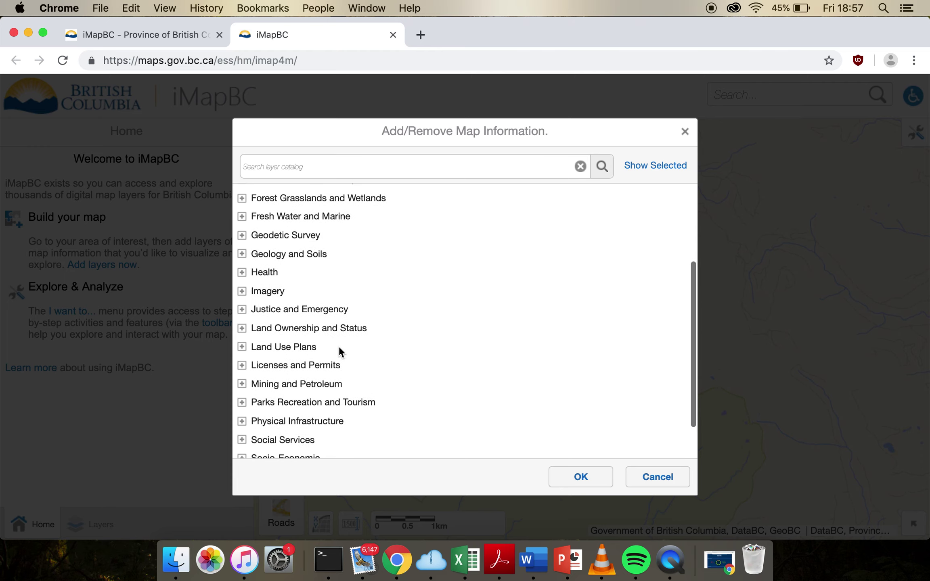
pyautogui.scroll(-2, 339, 347)
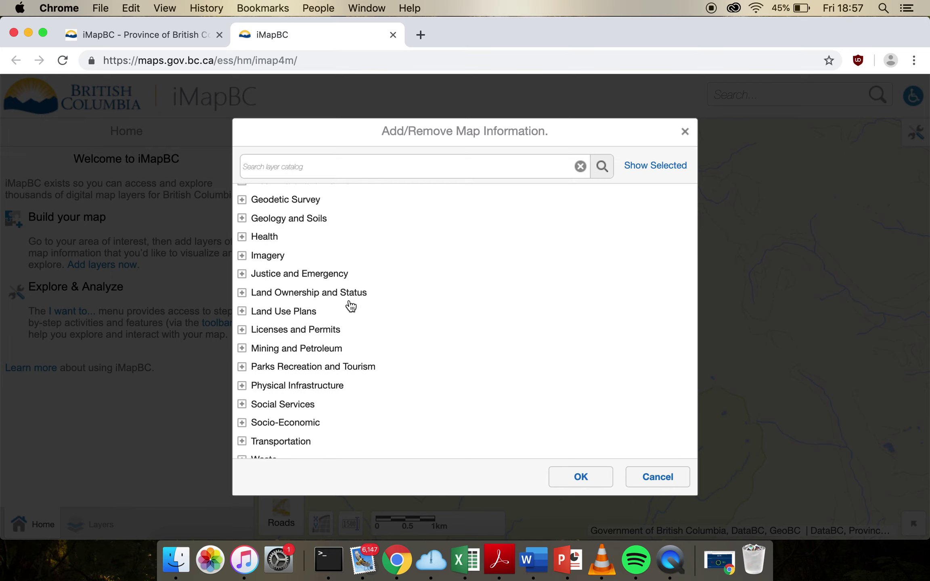
pyautogui.click(241, 312)
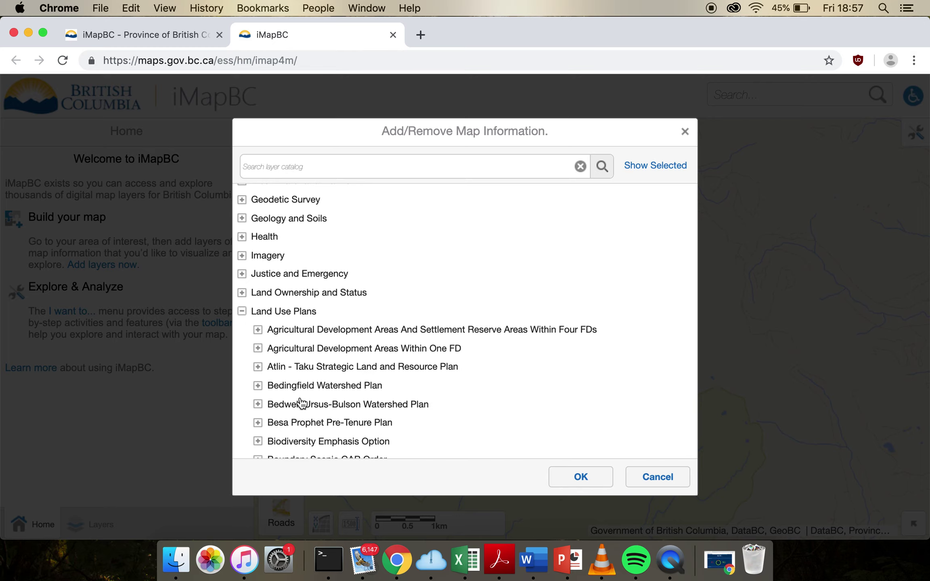
pyautogui.scroll(-6, 302, 402)
pyautogui.scroll(-20, 303, 402)
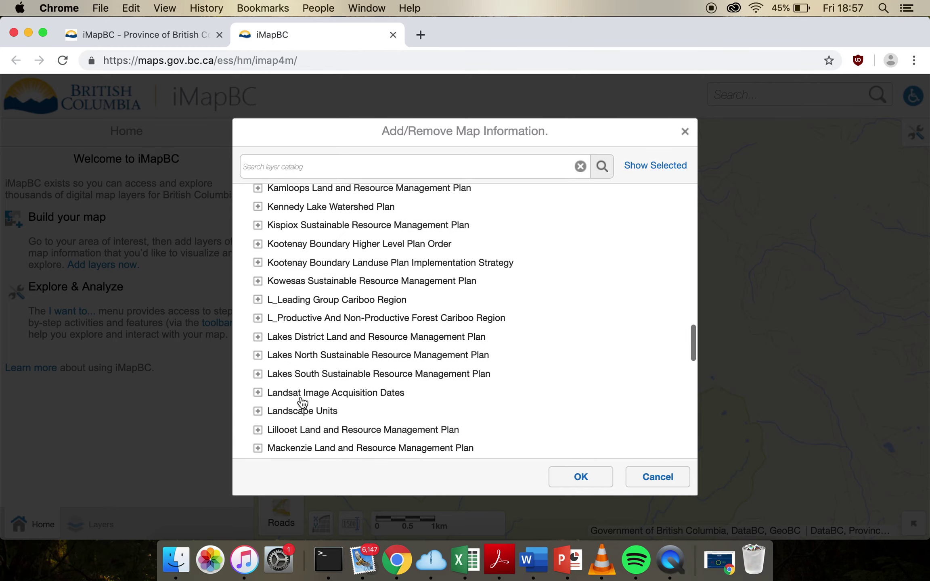
pyautogui.scroll(-3, 303, 402)
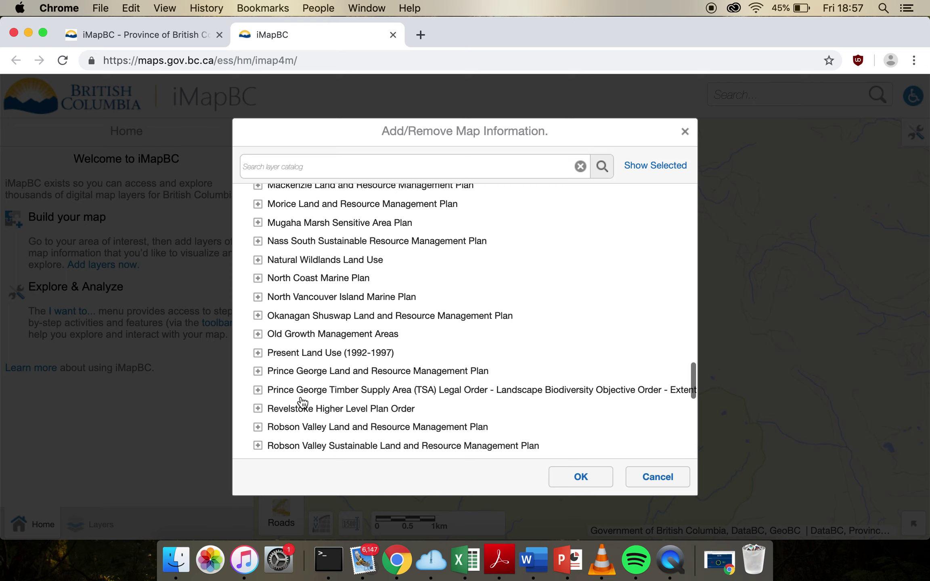
pyautogui.click(258, 337)
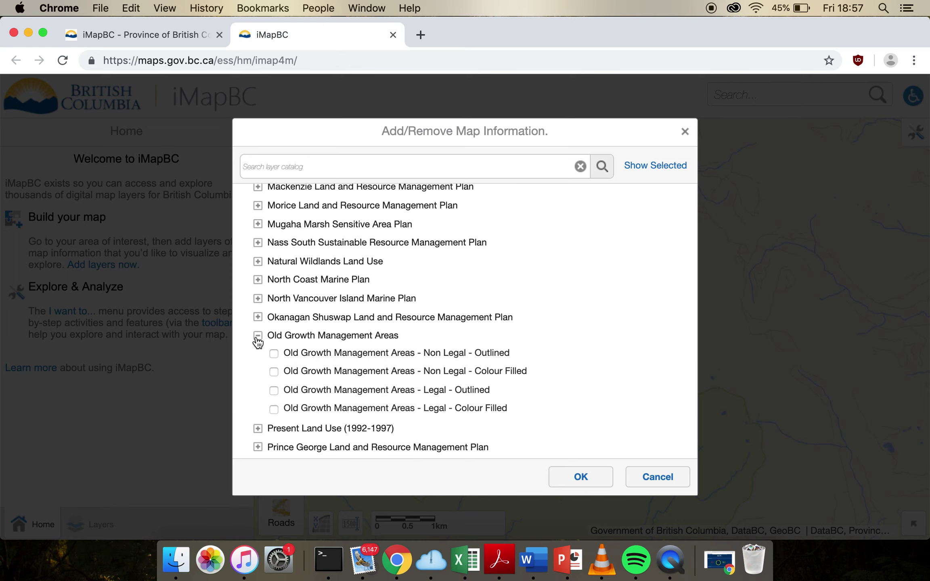
pyautogui.click(272, 391)
# Step: Turn on Special Management Areas under the Vancouver Island Land Use Plan
pyautogui.scroll(-3, 264, 393)
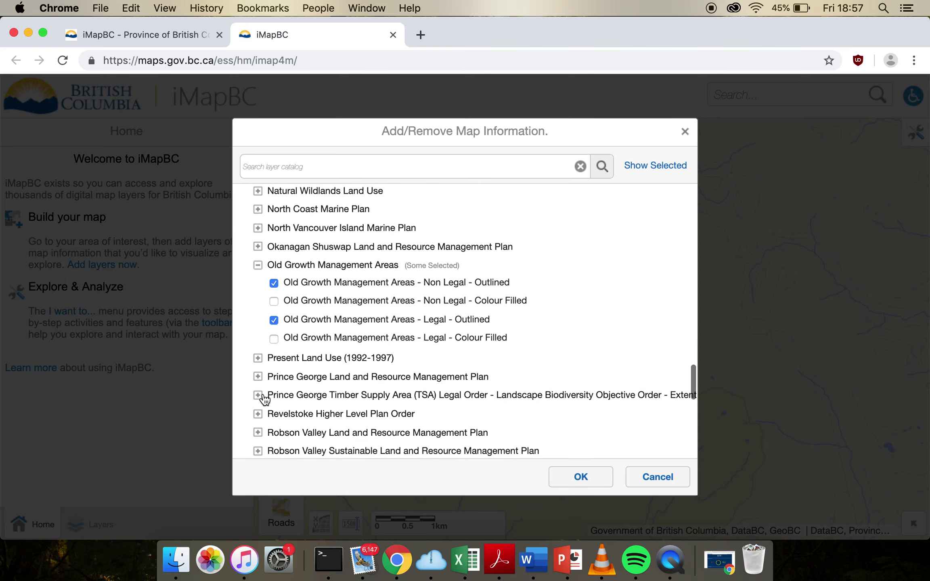
pyautogui.scroll(-5, 301, 395)
pyautogui.scroll(-4, 303, 395)
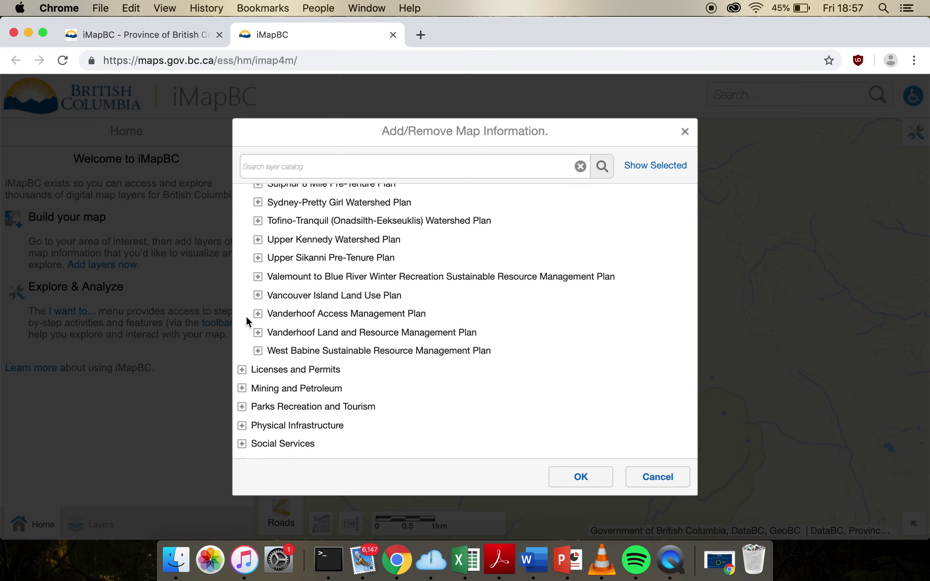
pyautogui.click(257, 295)
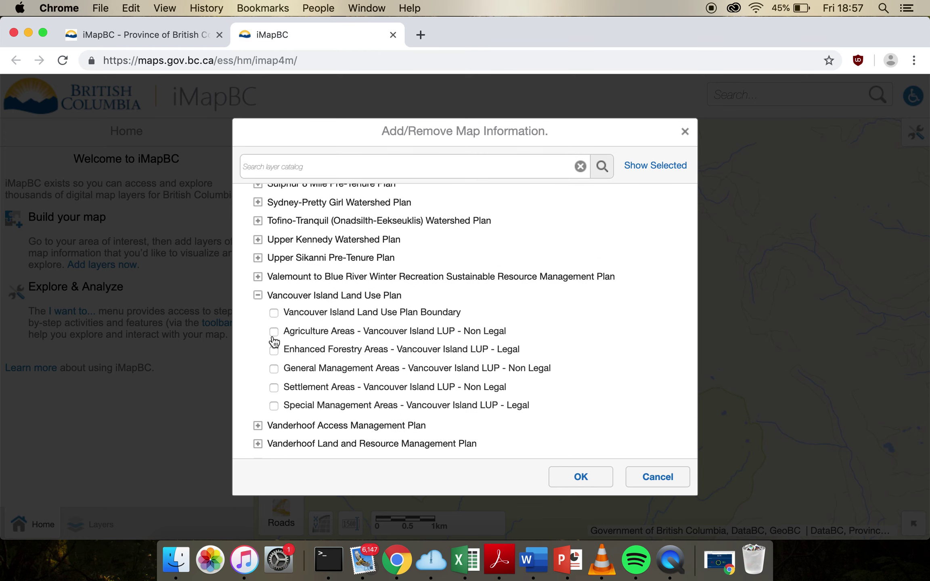
pyautogui.scroll(-1, 274, 342)
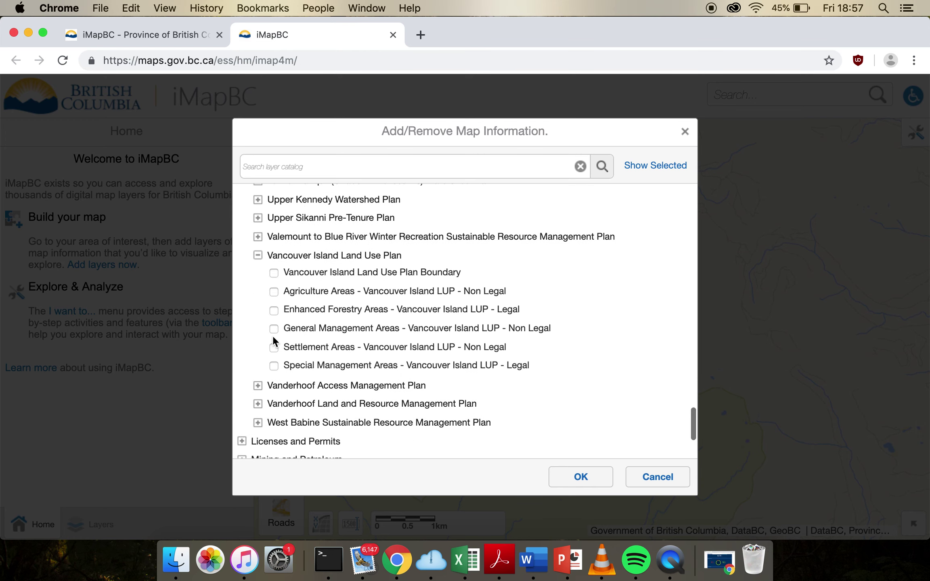
pyautogui.click(274, 365)
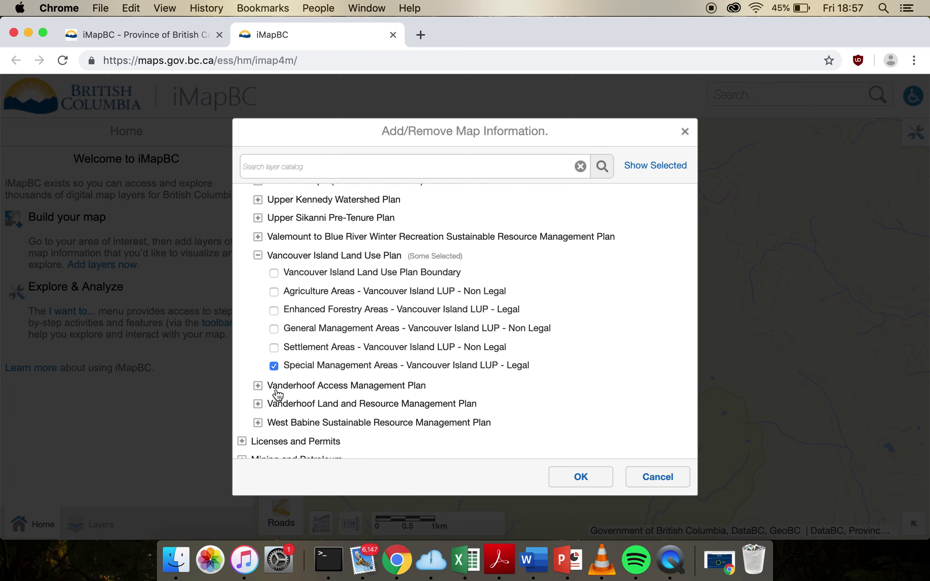
pyautogui.scroll(-3, 277, 394)
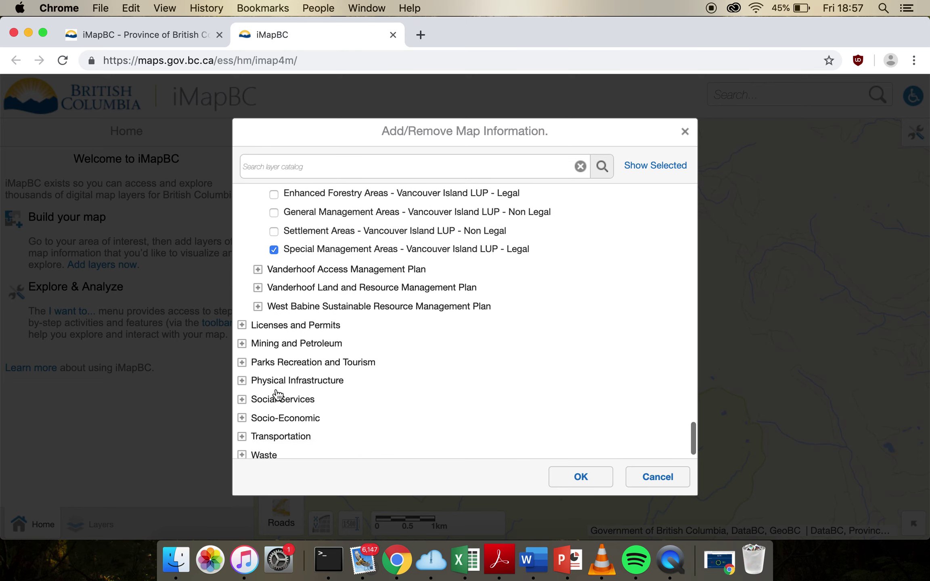
# Step: Tick BCTS Blocks - Multi Year Development Plans - Outlined under Licenses and Permits > BC Timber Sales
pyautogui.click(242, 323)
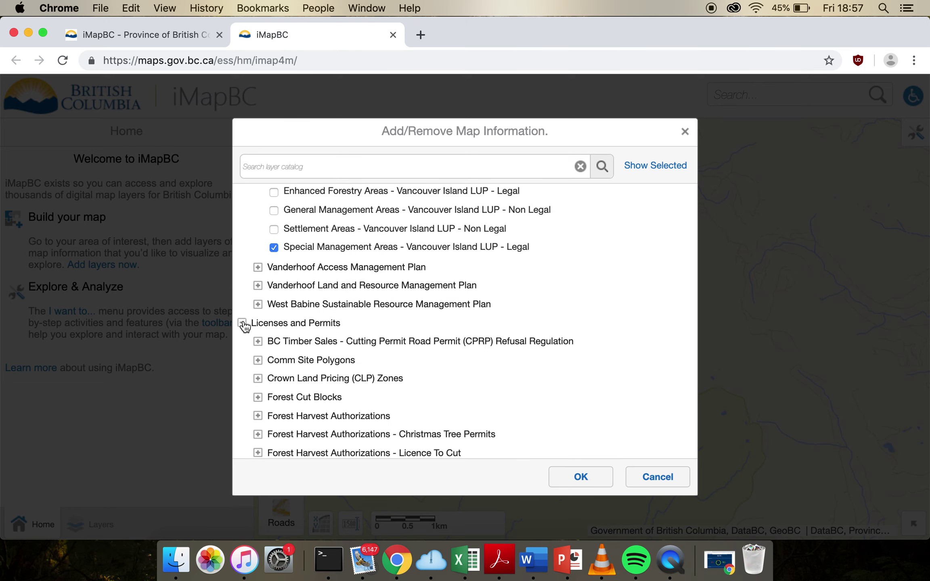
pyautogui.click(257, 342)
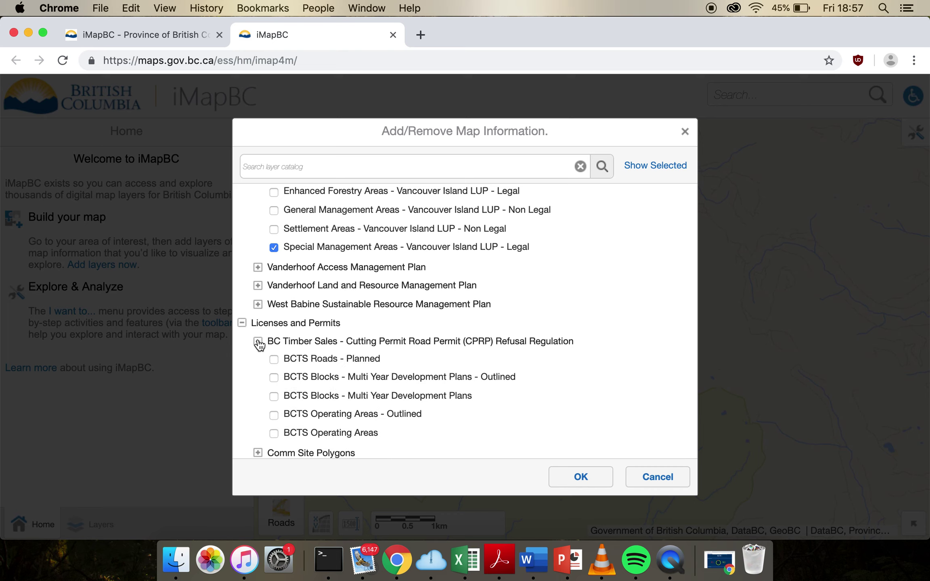
pyautogui.click(274, 378)
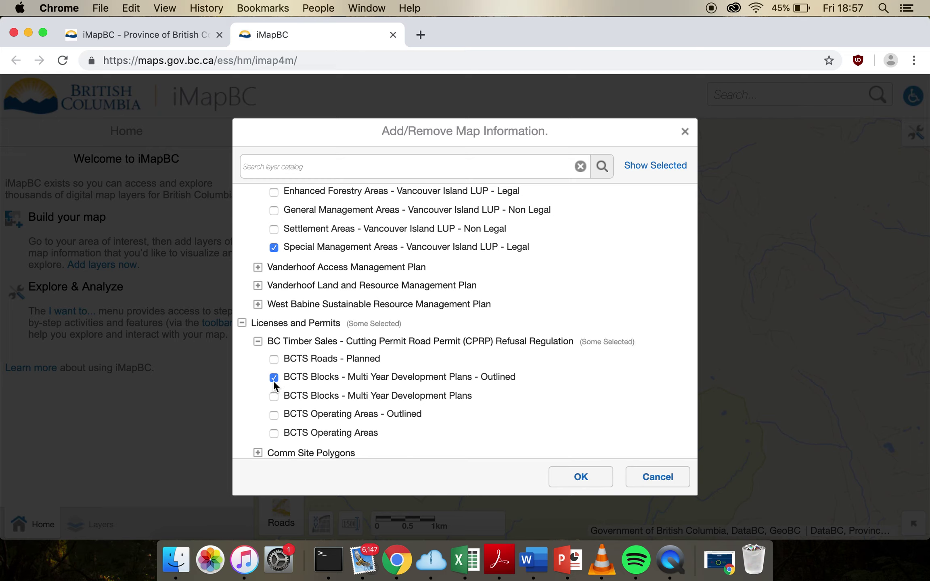
pyautogui.scroll(-5, 261, 401)
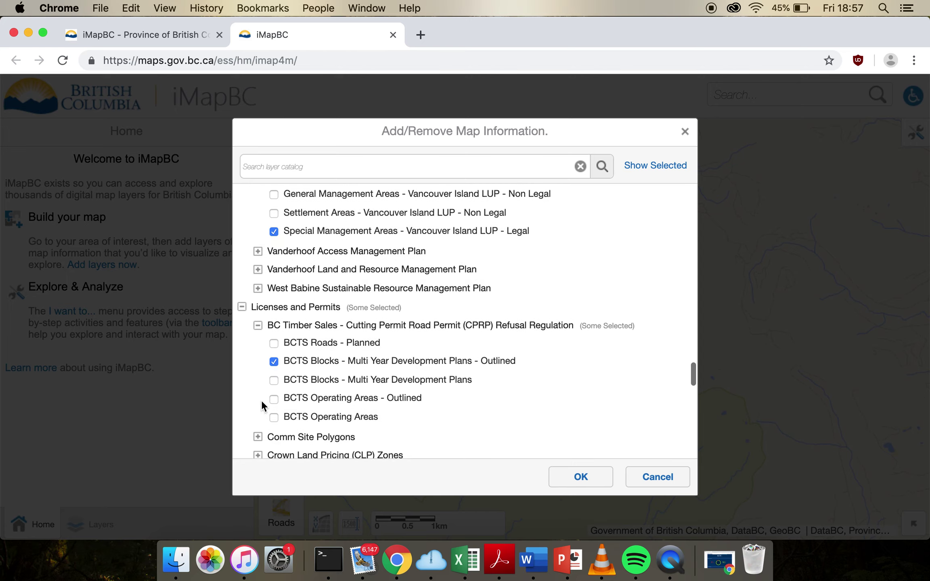
pyautogui.scroll(-1, 260, 407)
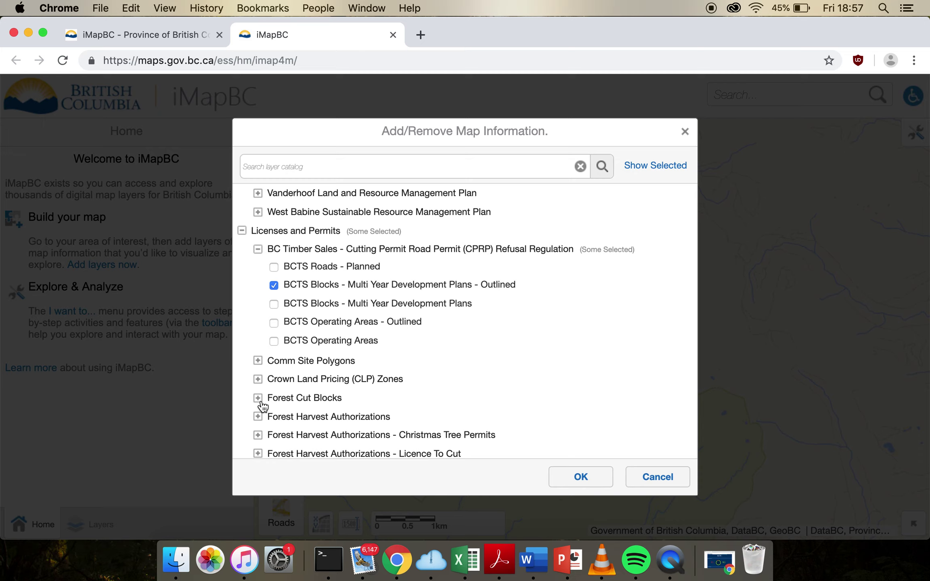
pyautogui.scroll(1, 260, 404)
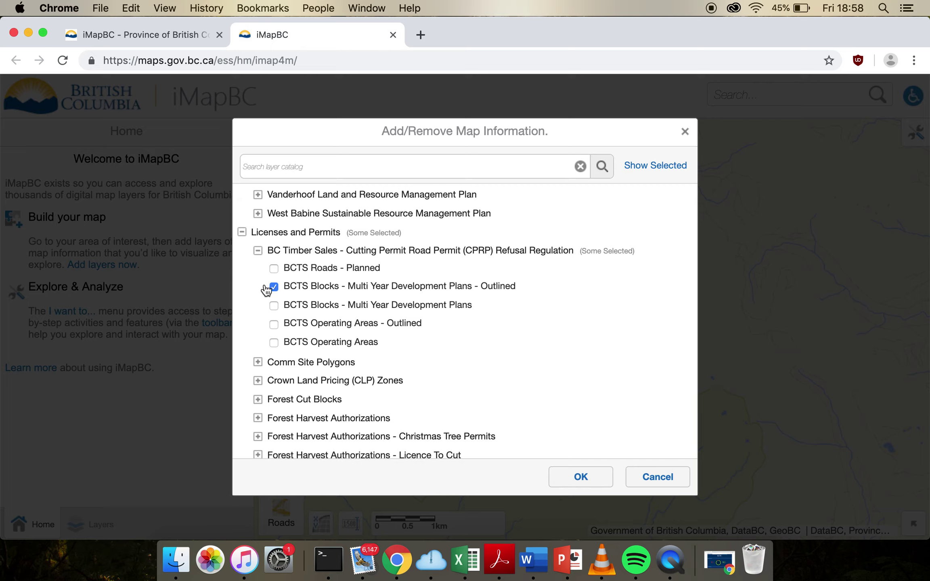
# Step: Tick Active Forest Cut Blocks - FTEN - Outlined under Forest Cut Blocks, making five layers
pyautogui.click(258, 400)
pyautogui.scroll(-5, 267, 408)
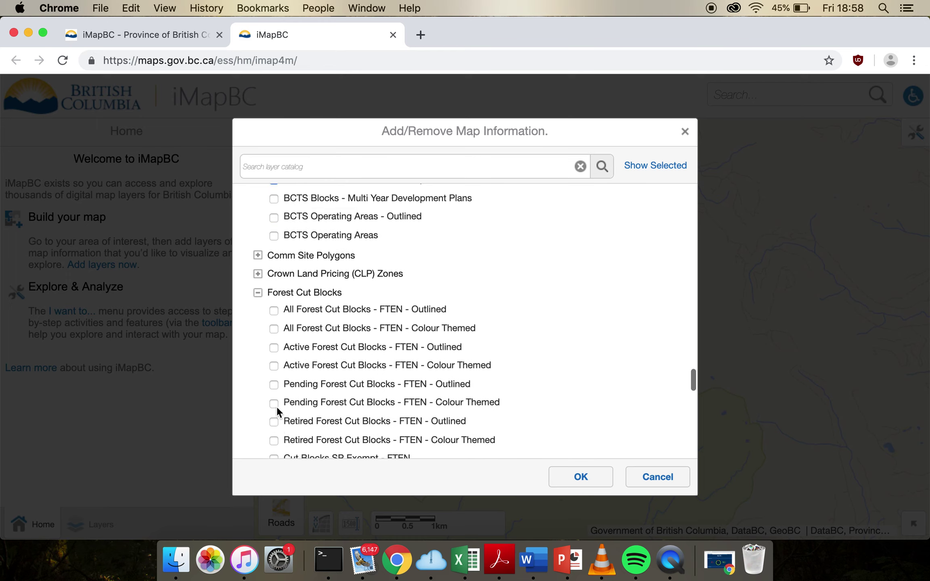
pyautogui.scroll(1, 277, 411)
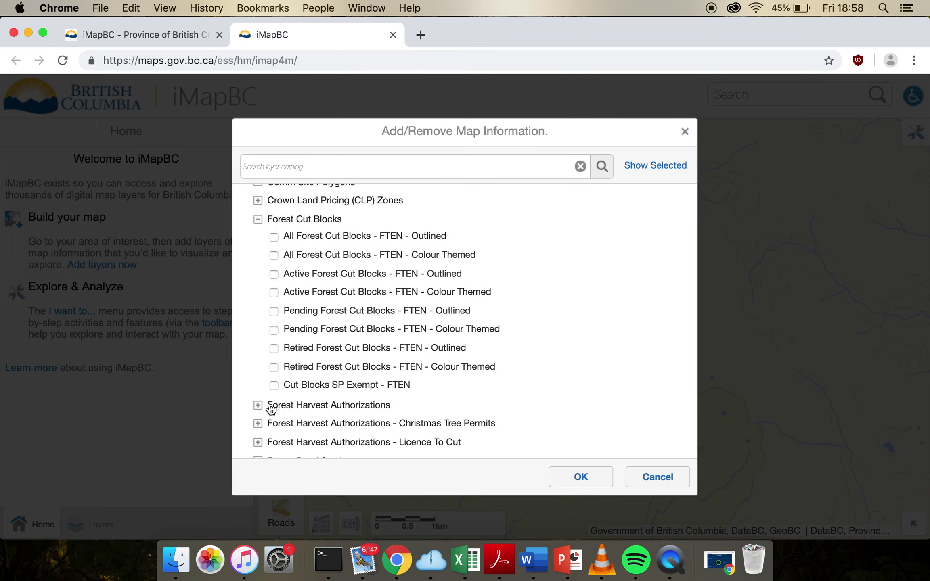
pyautogui.click(274, 274)
pyautogui.scroll(-10, 257, 355)
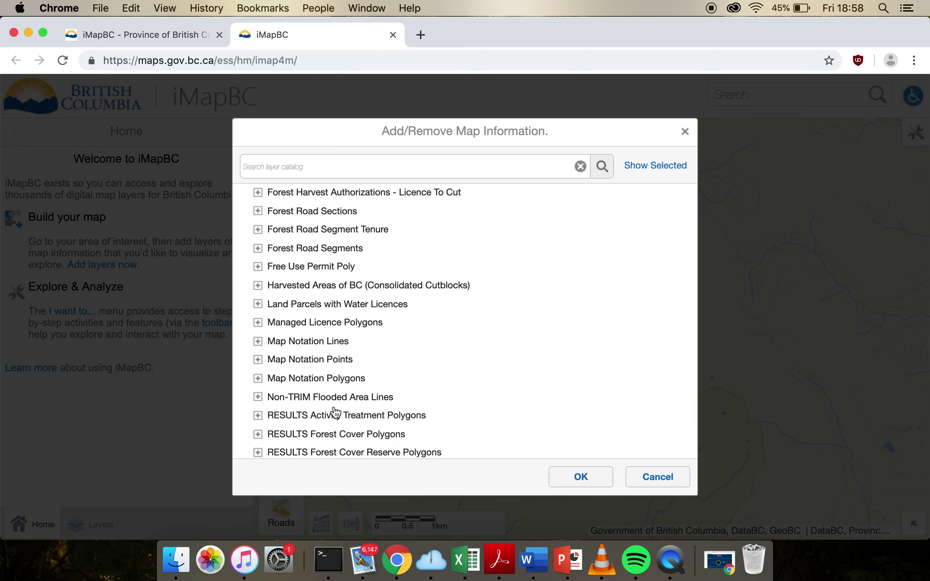
pyautogui.scroll(-12, 335, 411)
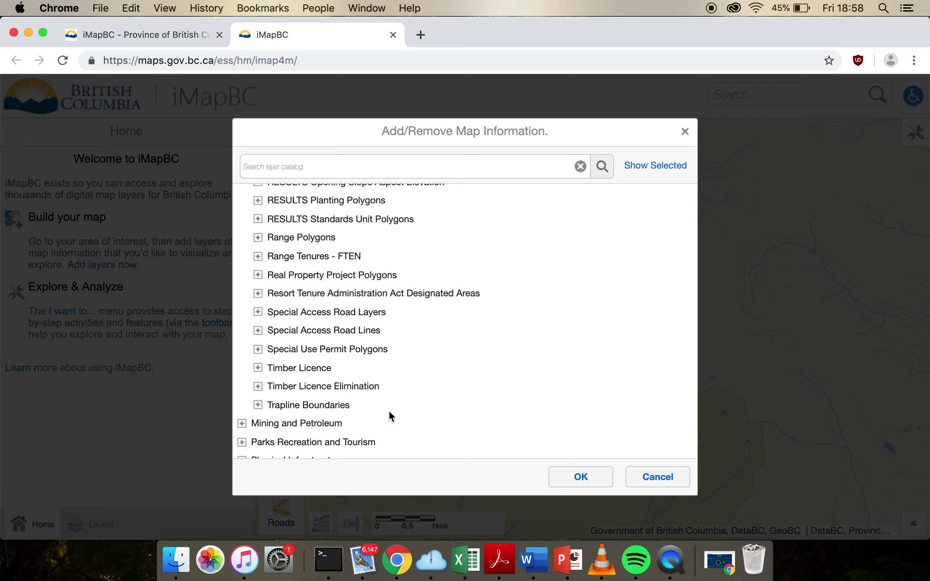
pyautogui.scroll(-3, 402, 416)
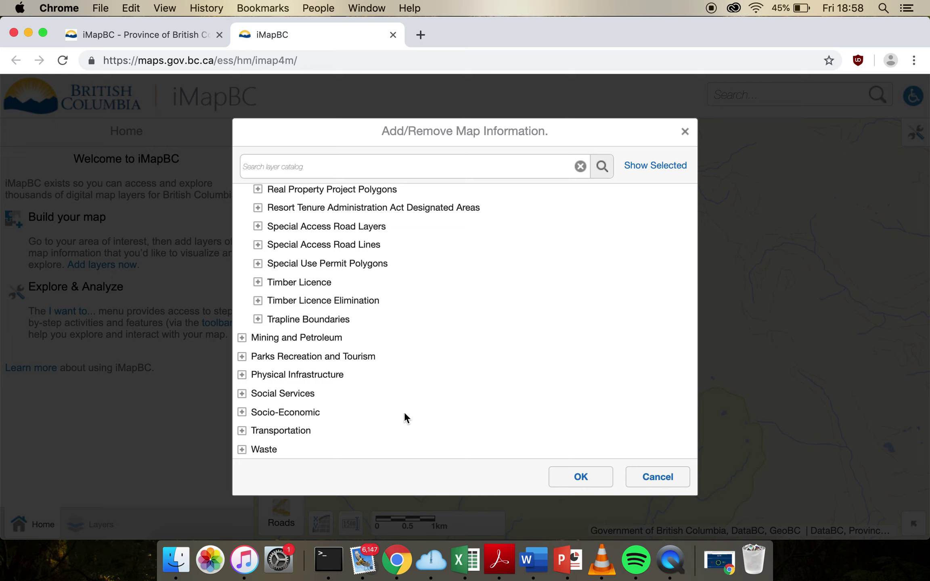
pyautogui.scroll(15, 441, 414)
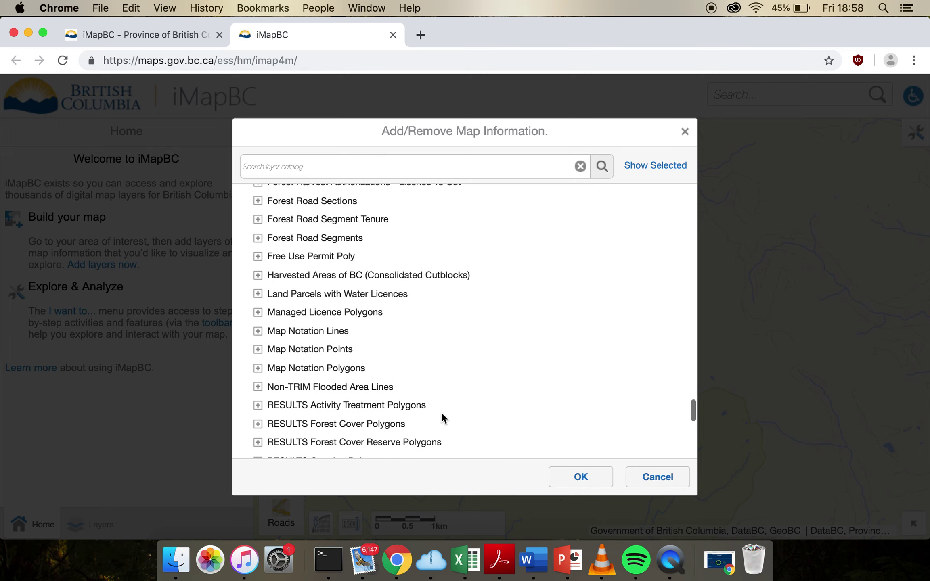
pyautogui.scroll(10, 441, 412)
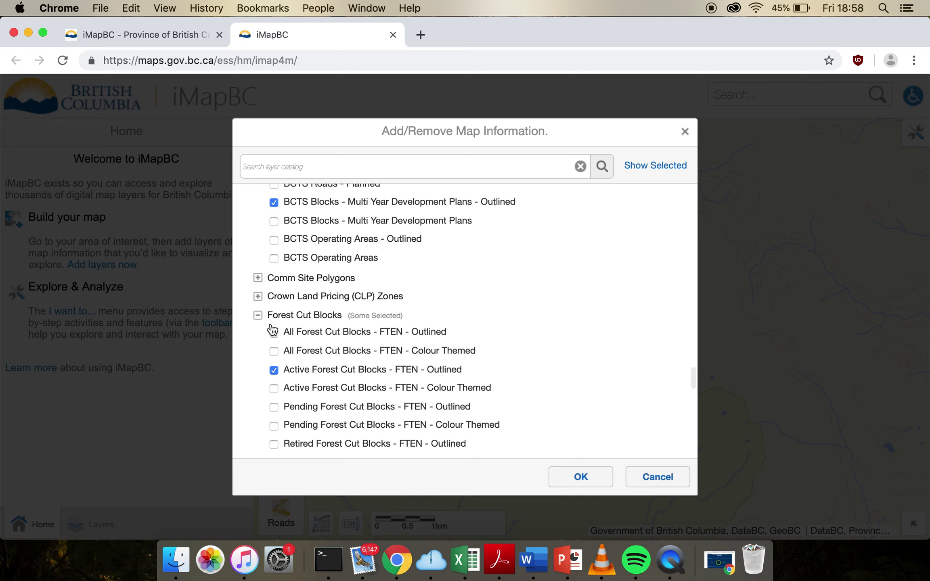
pyautogui.scroll(4, 289, 228)
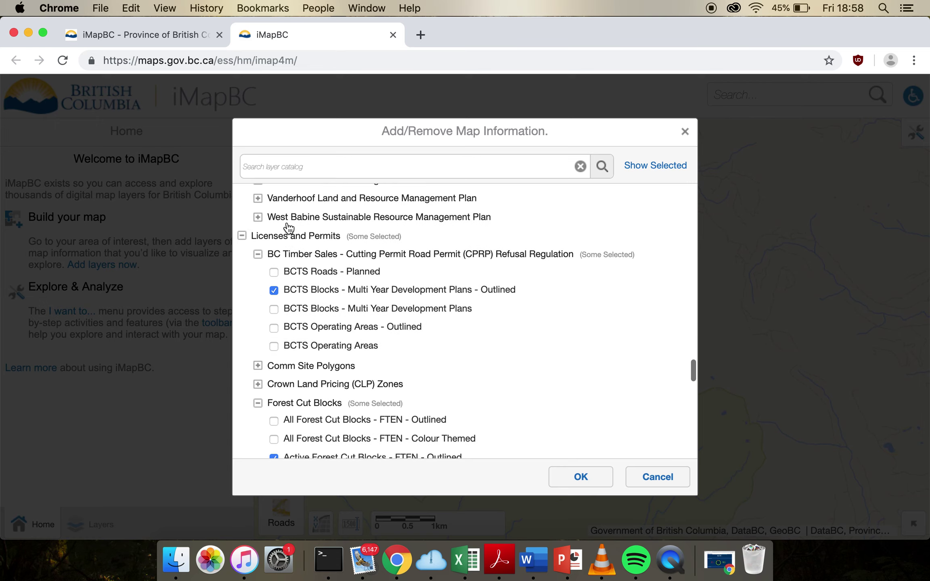
pyautogui.scroll(6, 298, 270)
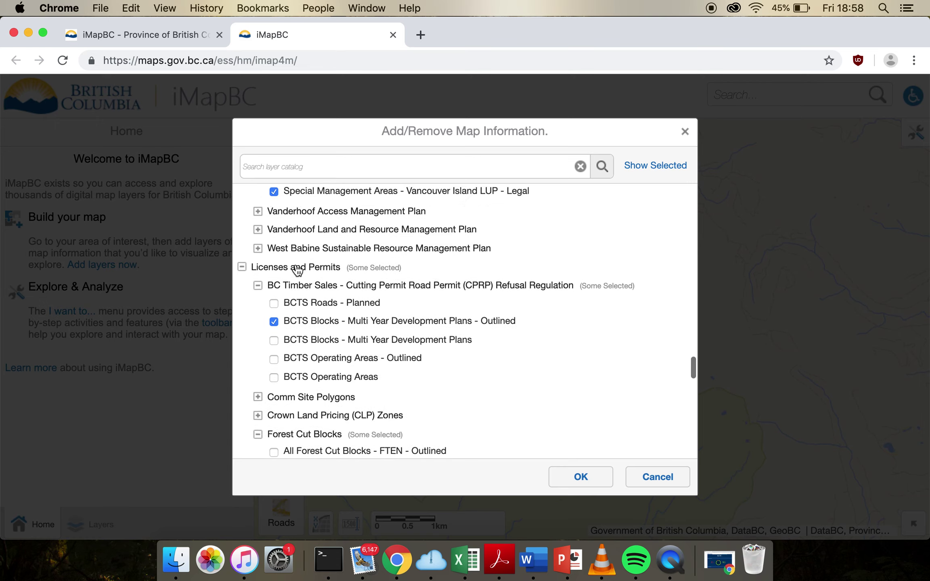
pyautogui.scroll(15, 298, 304)
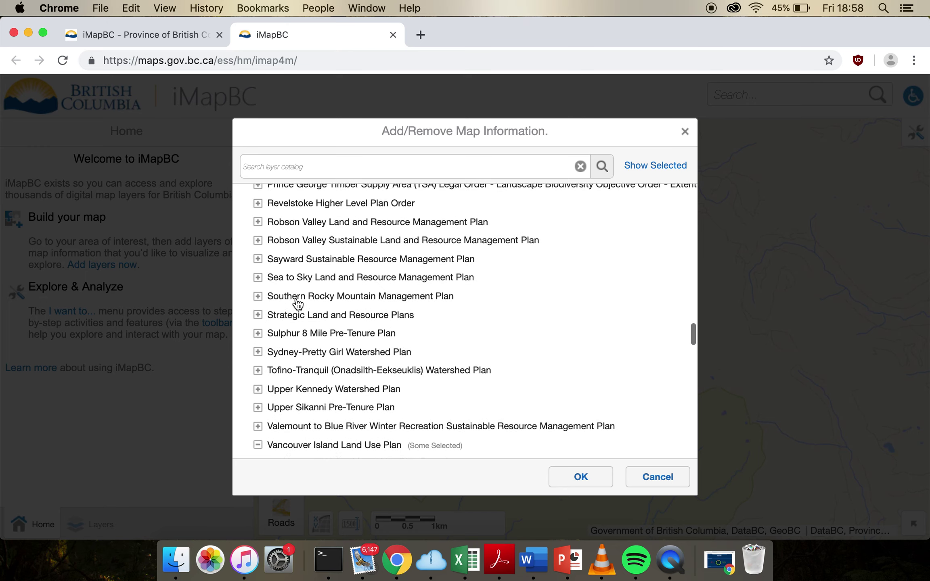
pyautogui.scroll(4, 298, 303)
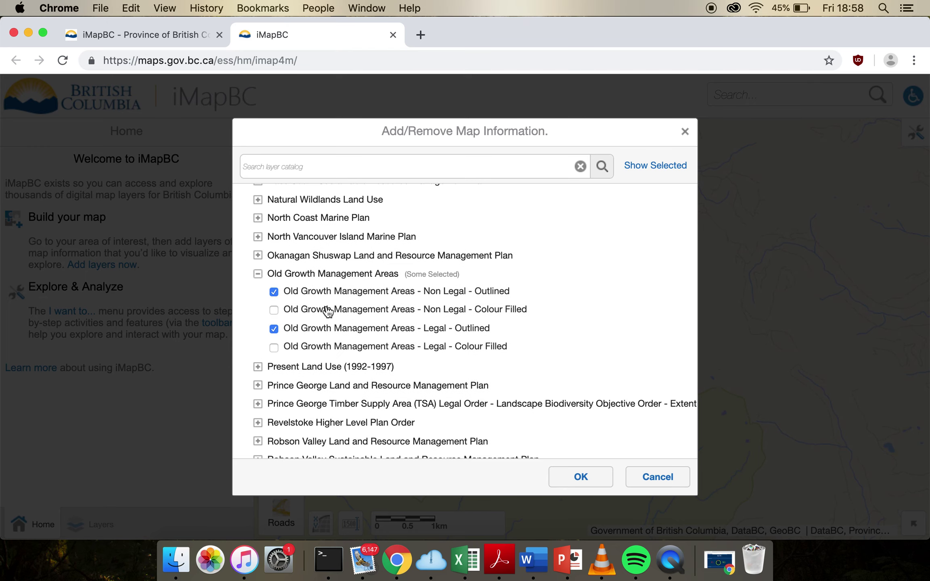
# Step: Apply the five selected layers and nudge the Walbran Creek map slightly
pyautogui.click(582, 477)
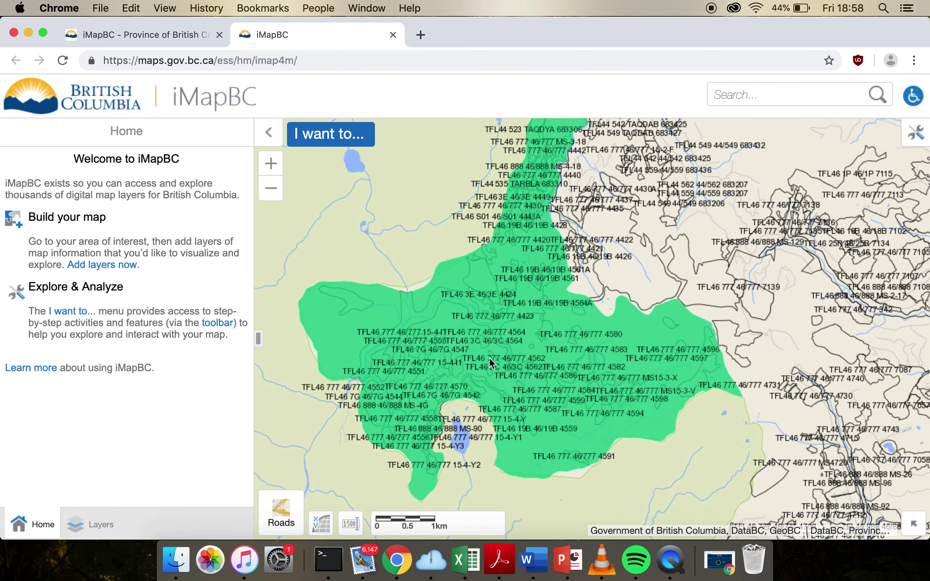
pyautogui.moveTo(588, 268); pyautogui.dragTo(590, 279)
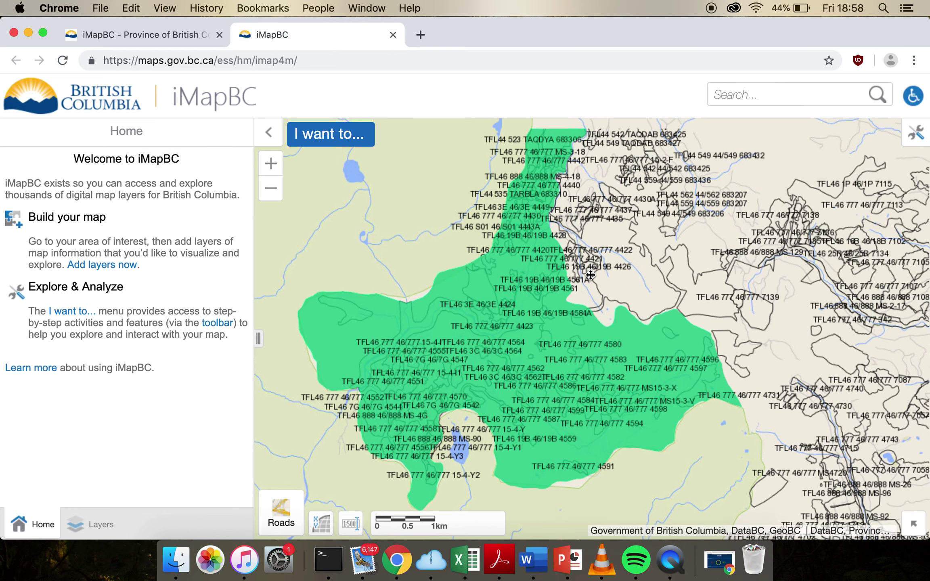